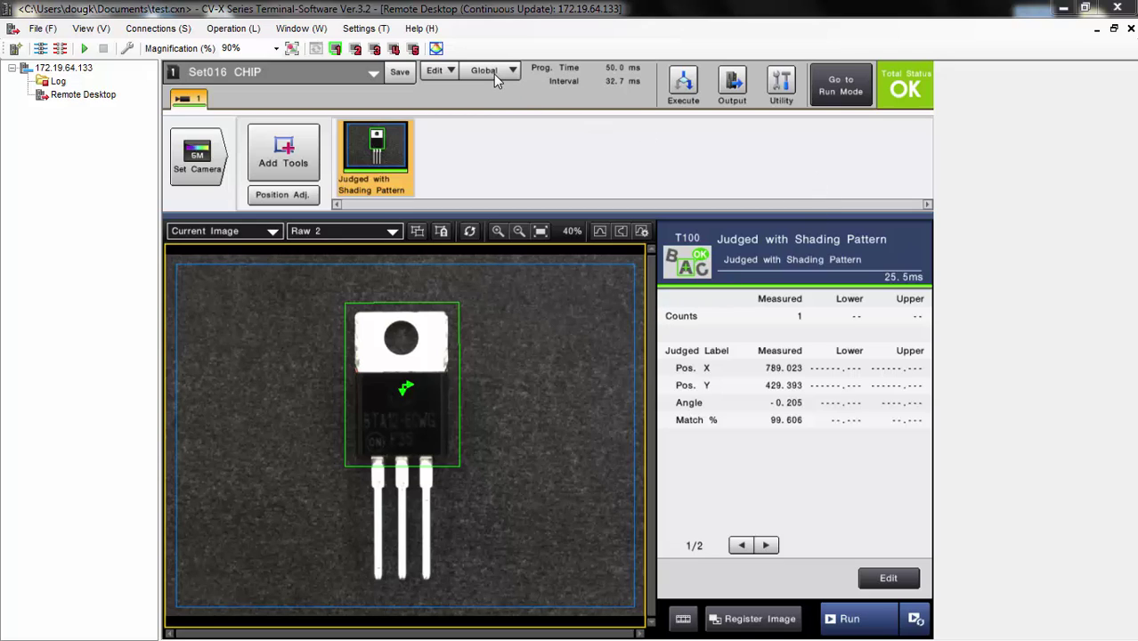
Step: Review the controller's network settings in the Global menu and close them
left_click(494, 73)
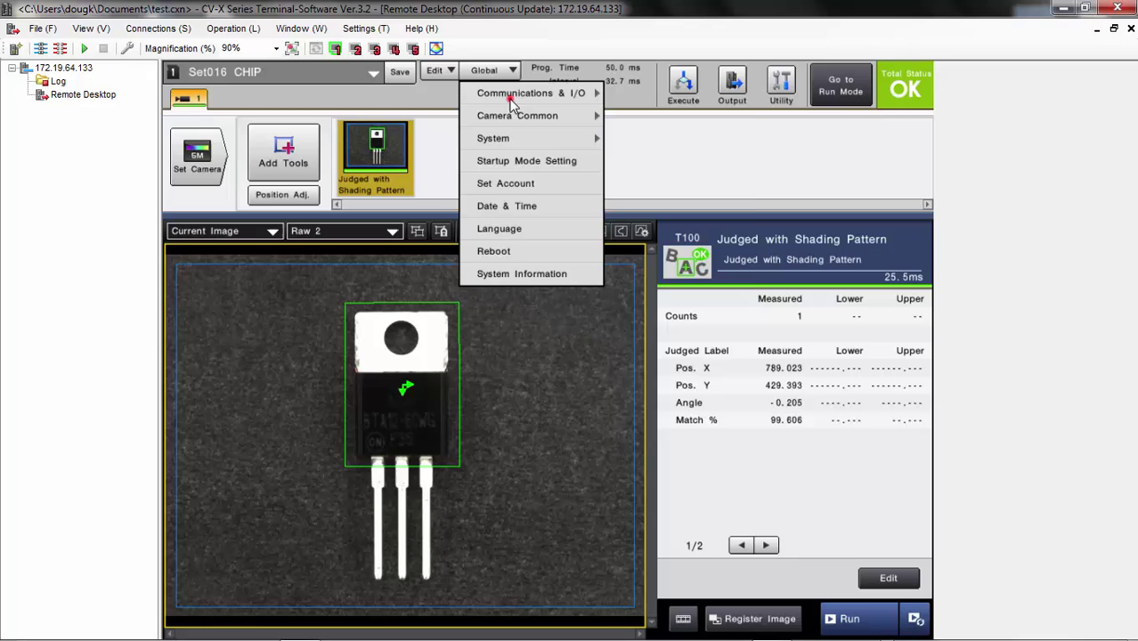
mouse_move(511, 94)
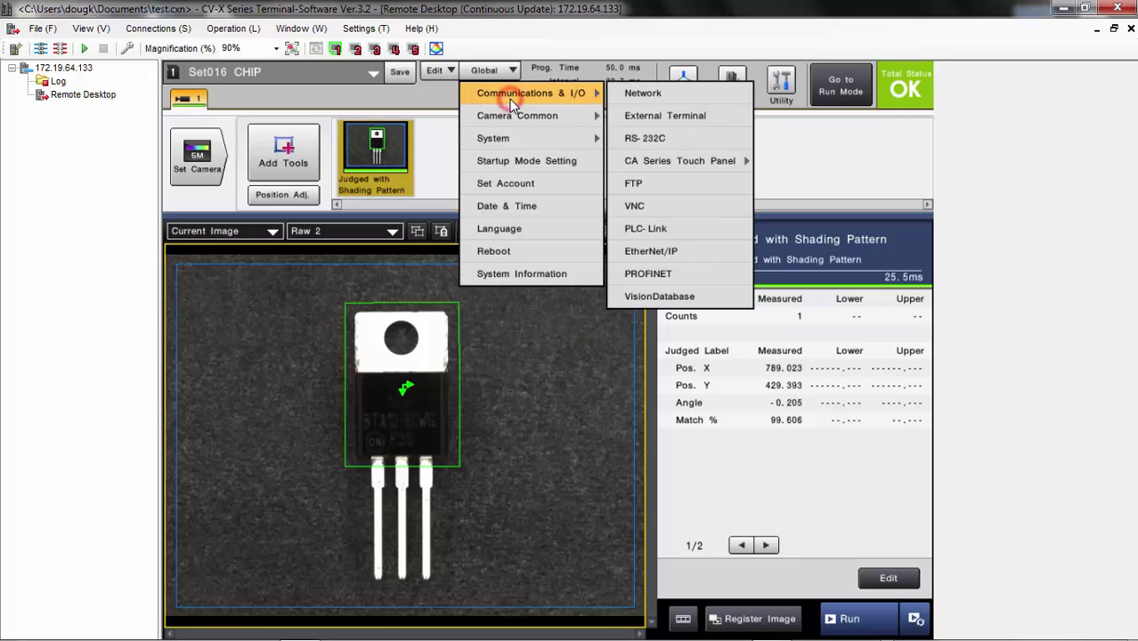
left_click(633, 93)
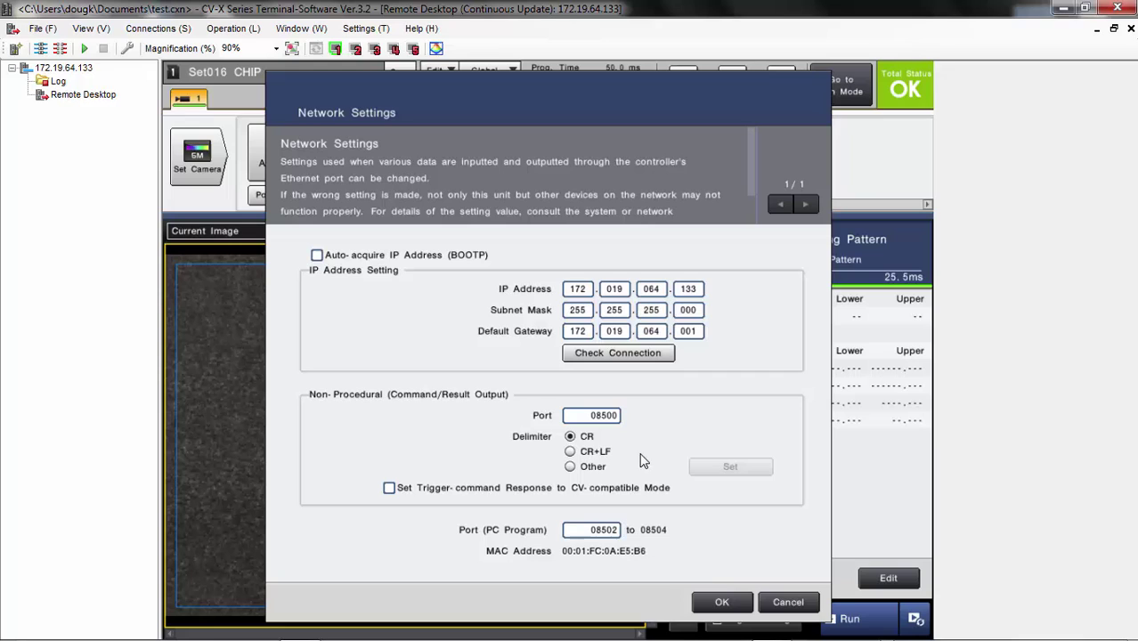
left_click(722, 603)
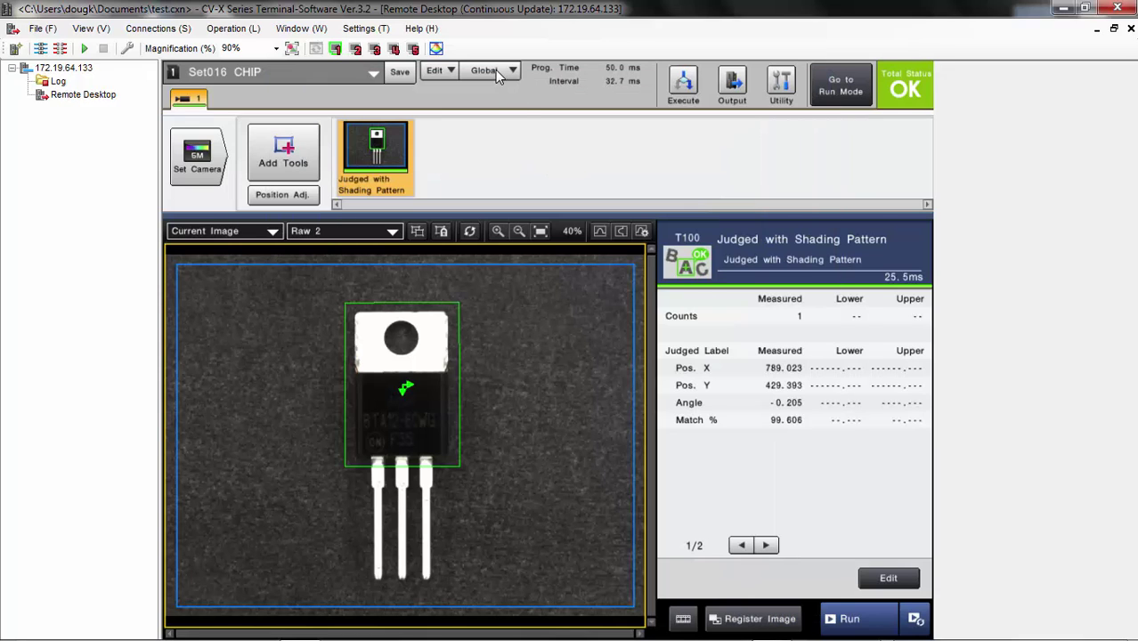
Step: Enable EtherNet/IP and connect to an Allen-Bradley SLC5/05, giving 248-byte data size
left_click(495, 69)
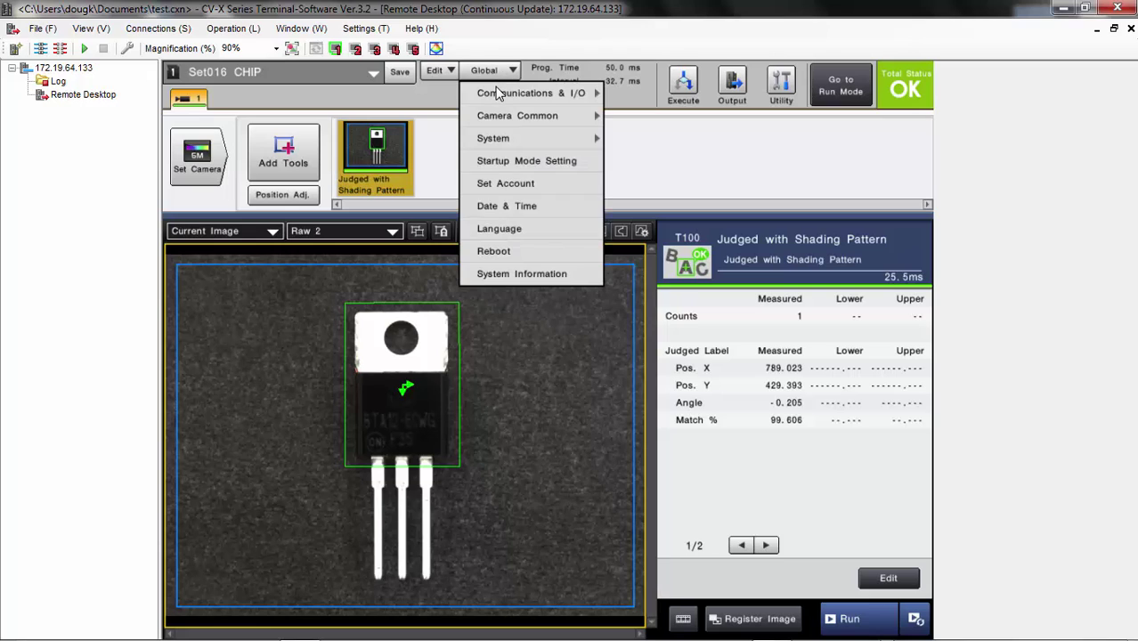
left_click(497, 93)
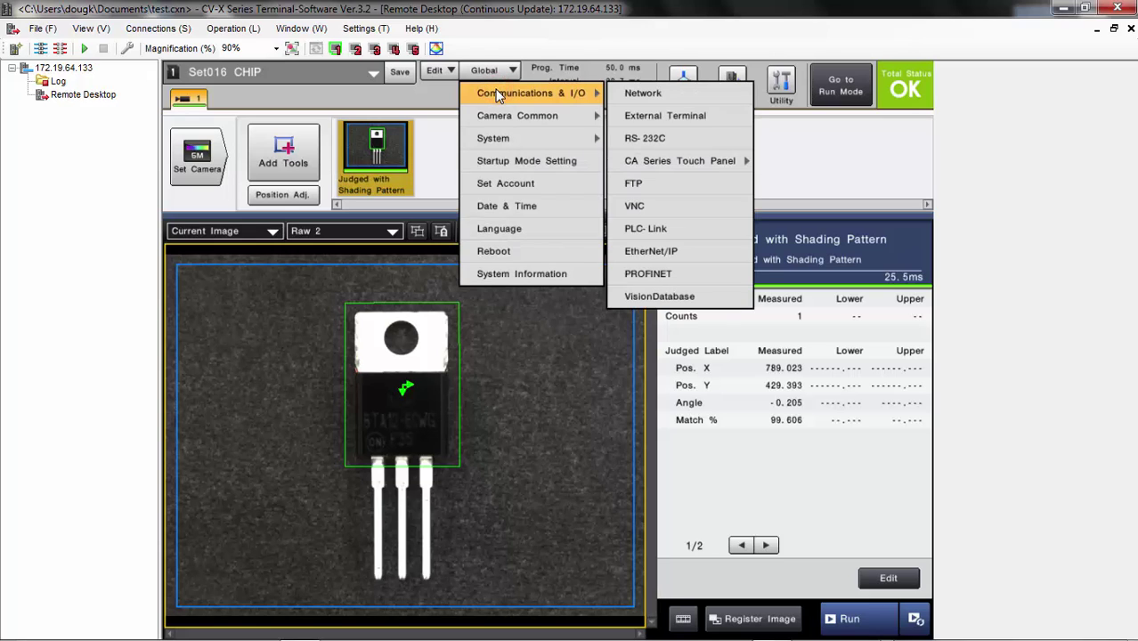
left_click(659, 252)
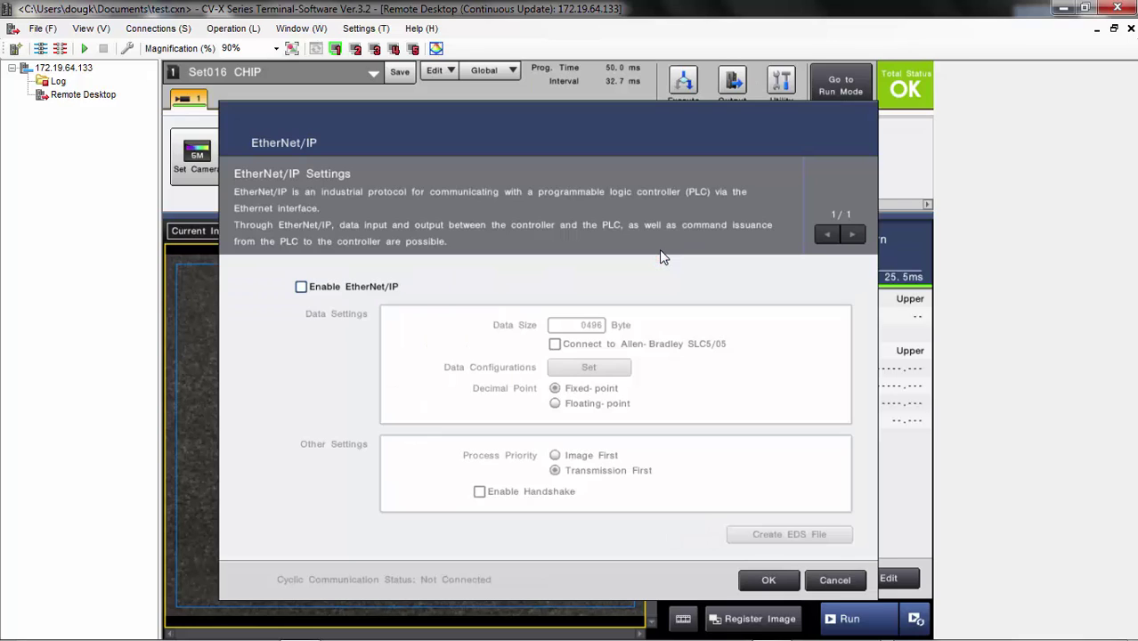
left_click(300, 288)
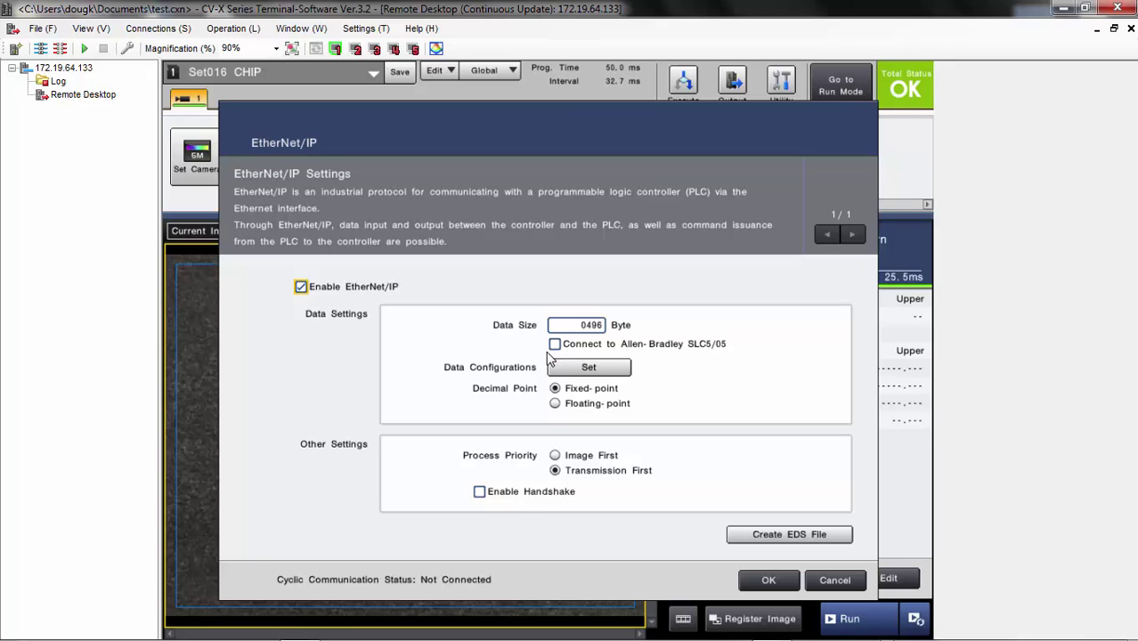
left_click(554, 344)
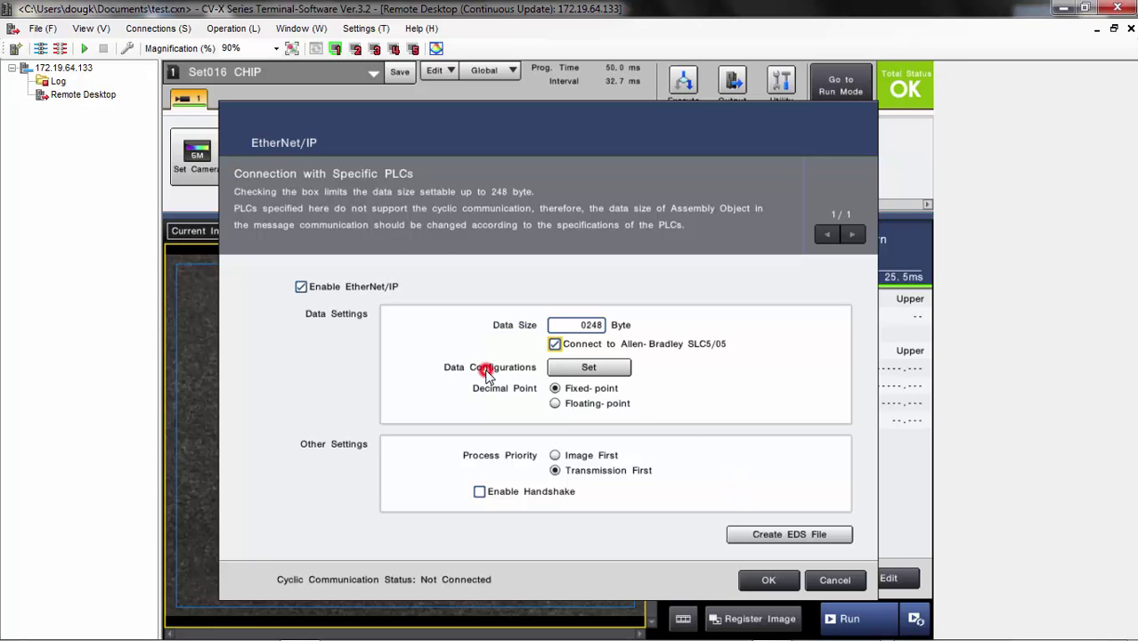
left_click(579, 368)
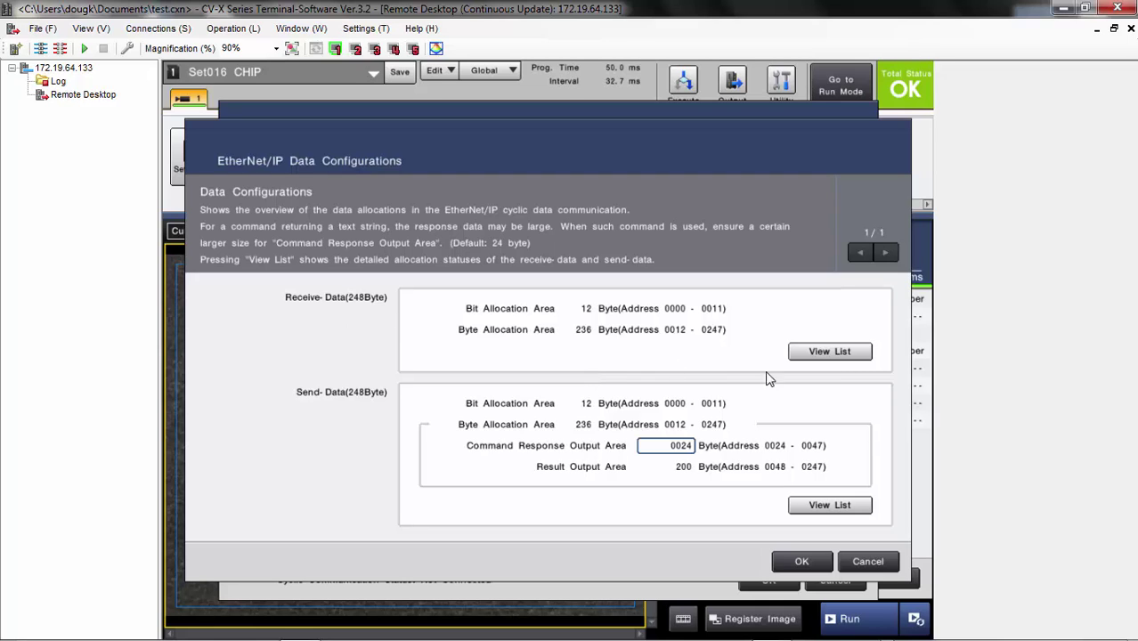
left_click(824, 352)
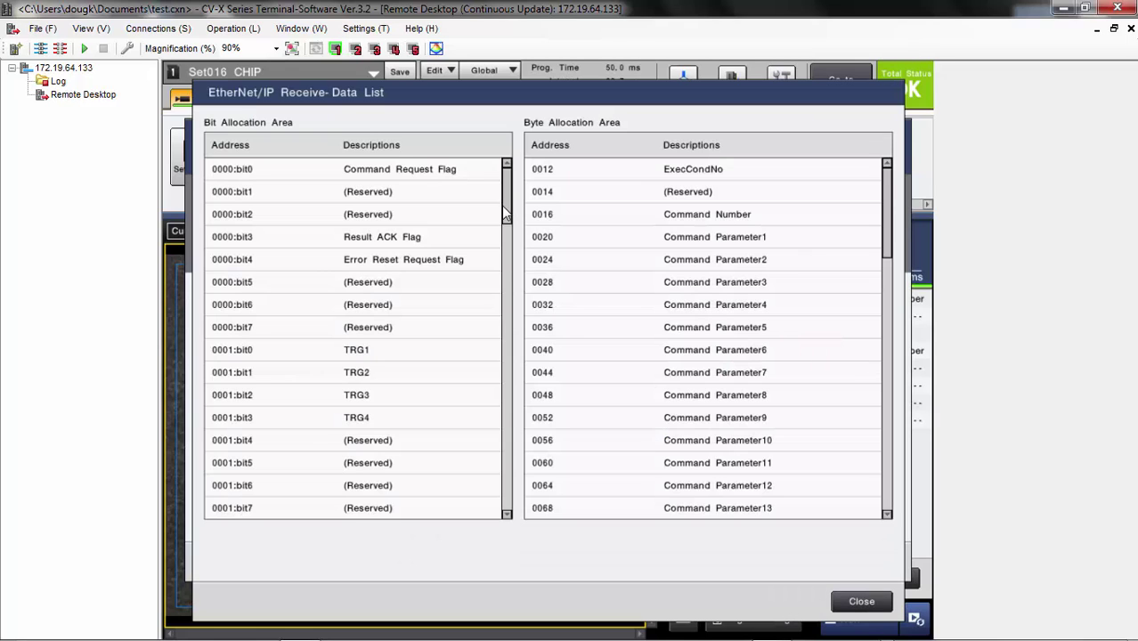
left_click_drag(500, 203, 508, 365)
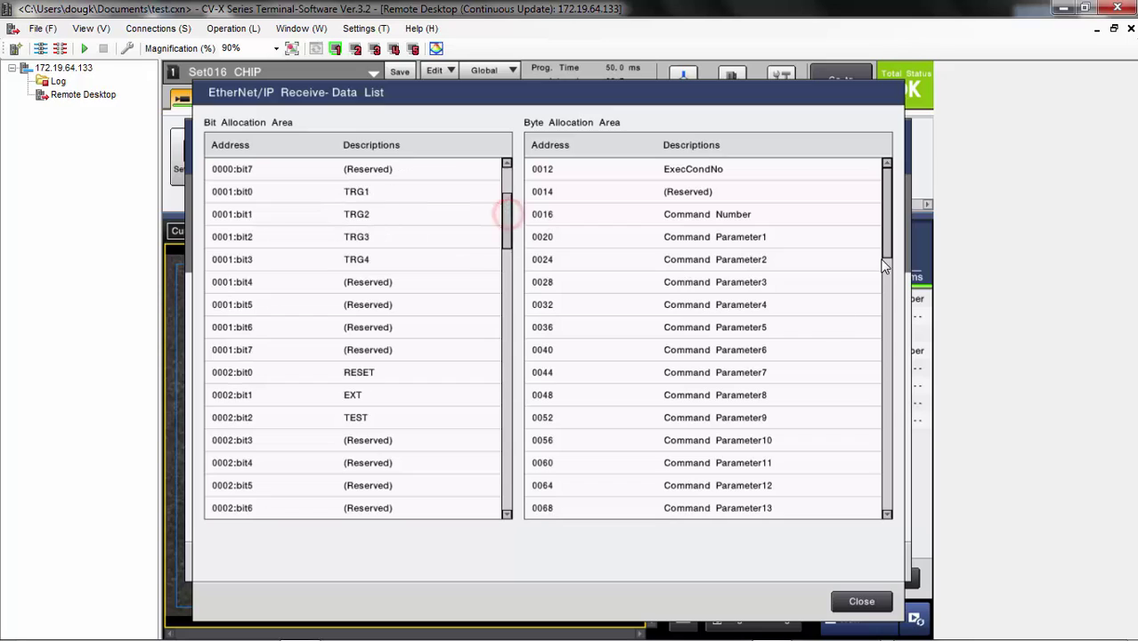
left_click_drag(886, 245, 888, 327)
left_click(846, 598)
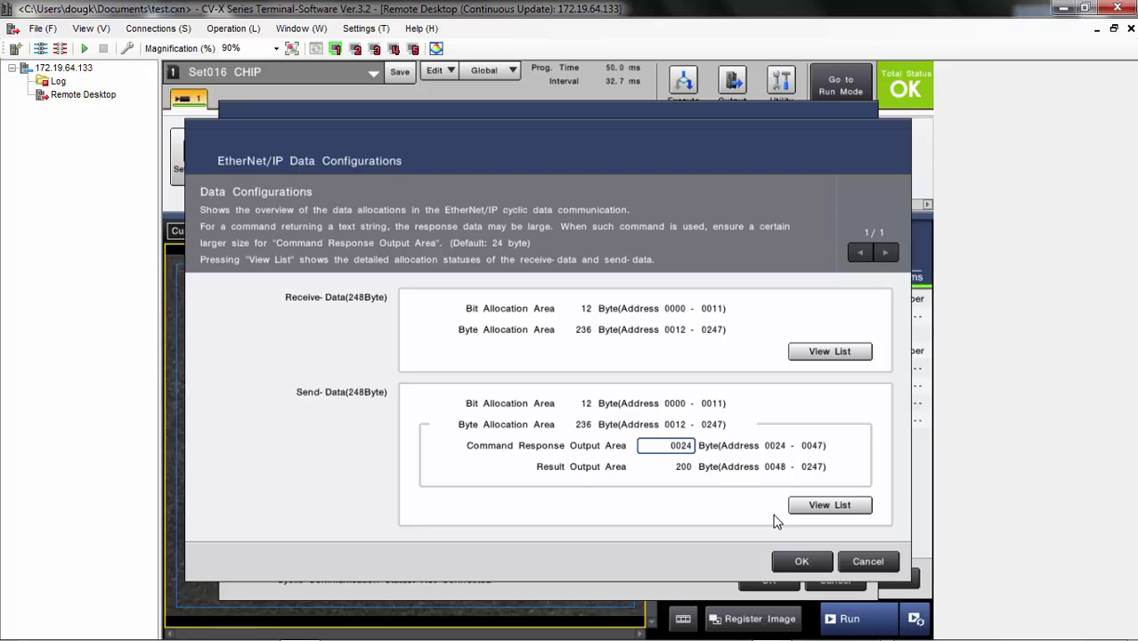
left_click(806, 507)
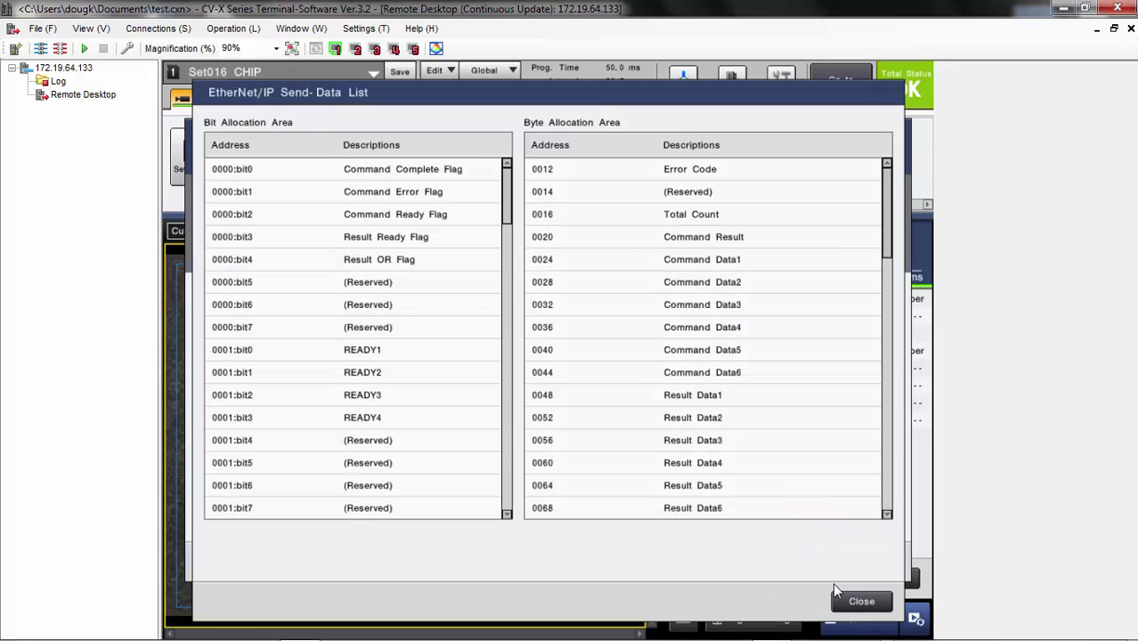
left_click(849, 603)
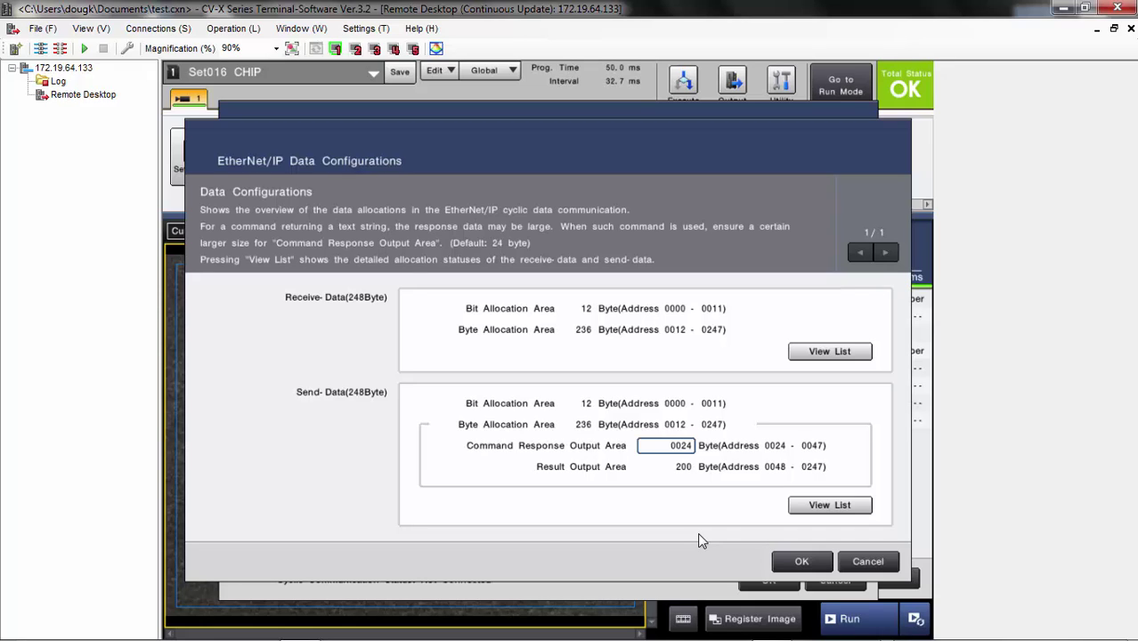
Step: Read the Decimal Point help, try Floating-point, then leave result notation on Fixed-point
left_click(802, 562)
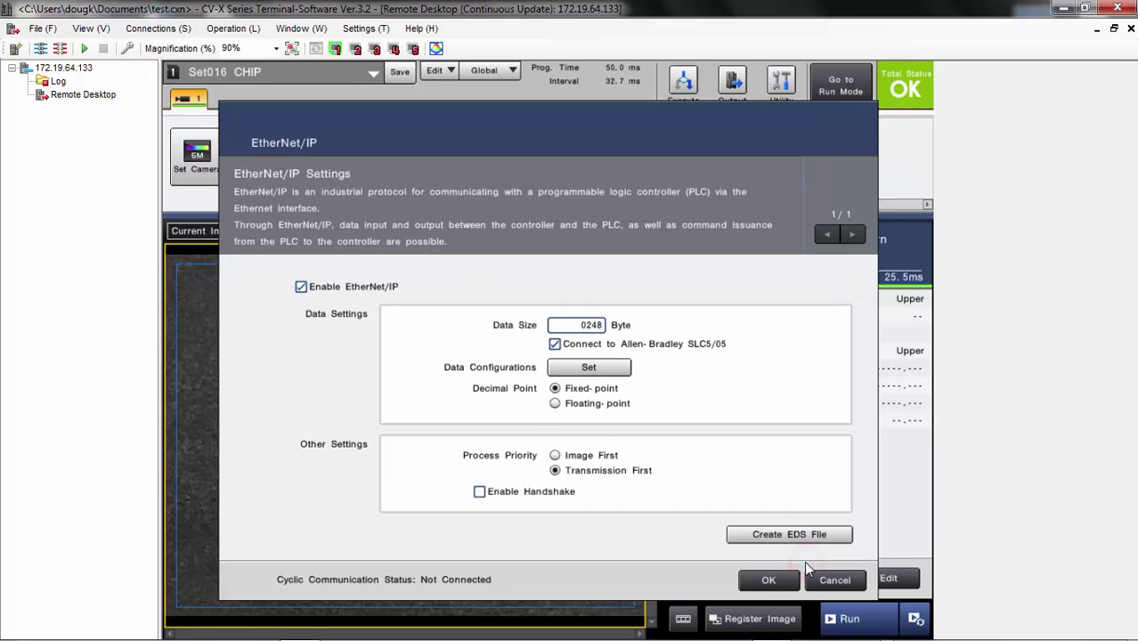
left_click(514, 389)
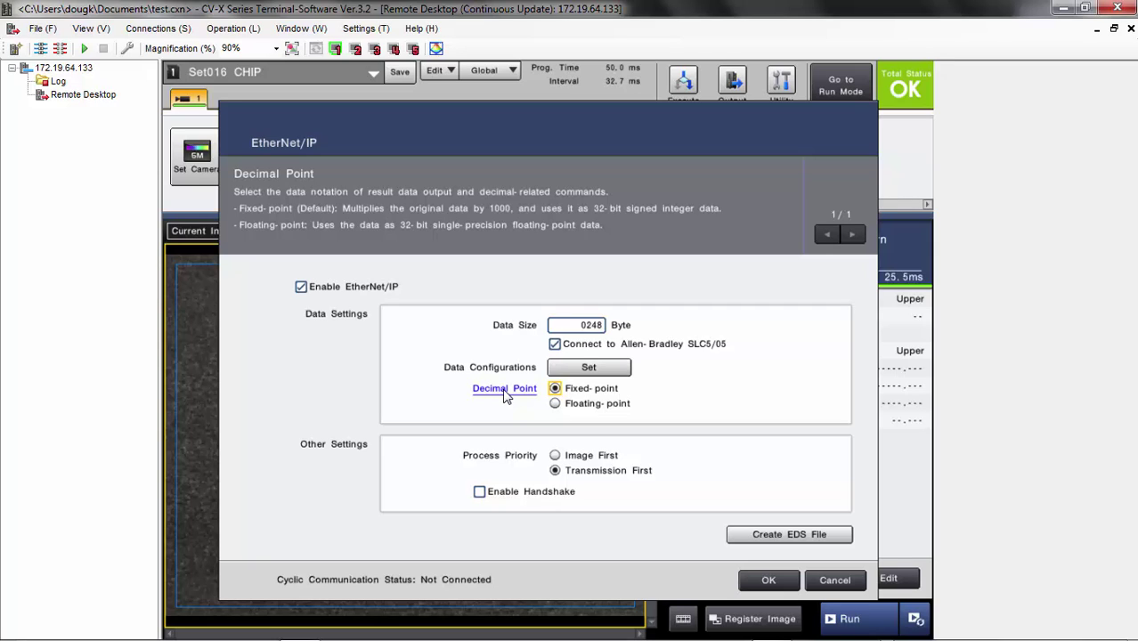
left_click(586, 392)
left_click(554, 404)
left_click(583, 408)
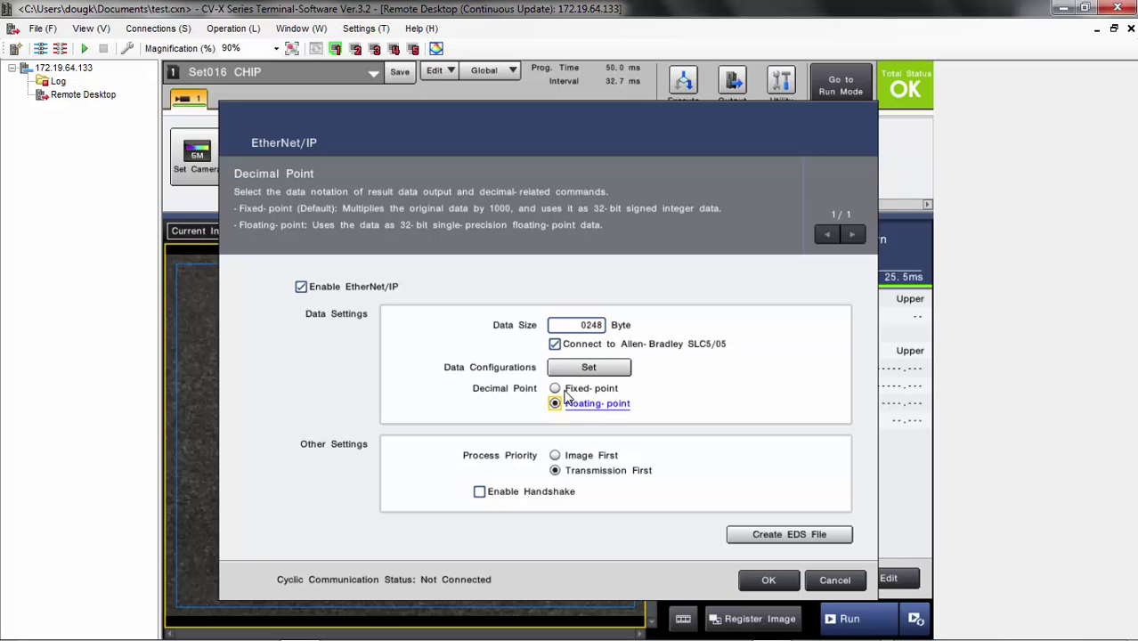
left_click(555, 390)
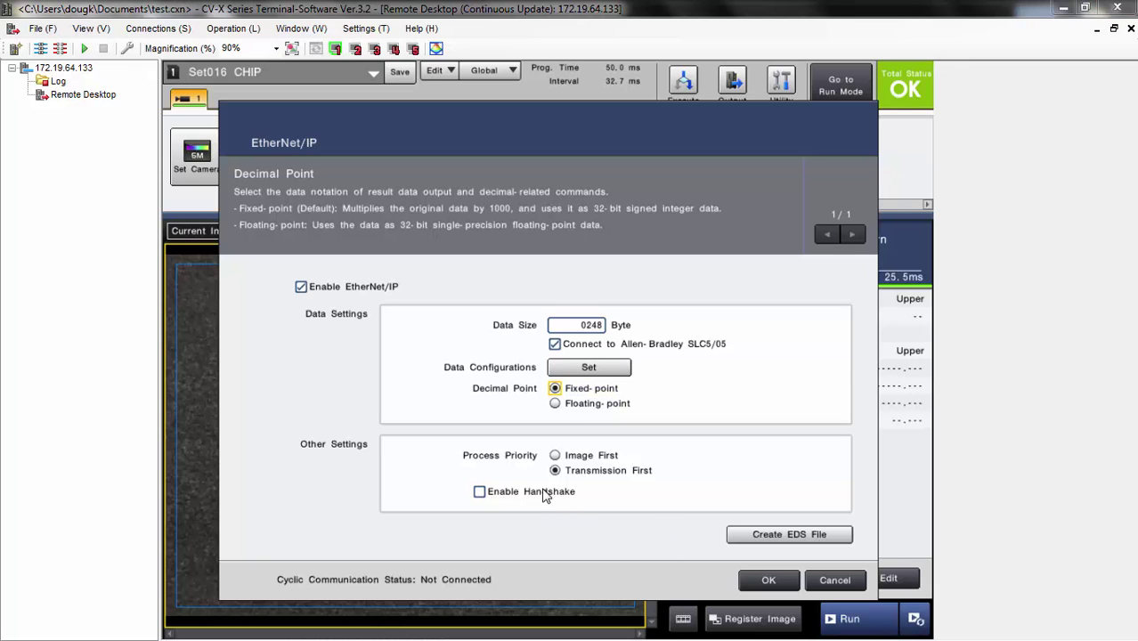
Step: Read the Process Priority help, try Image First, then restore Transmission First
left_click(466, 458)
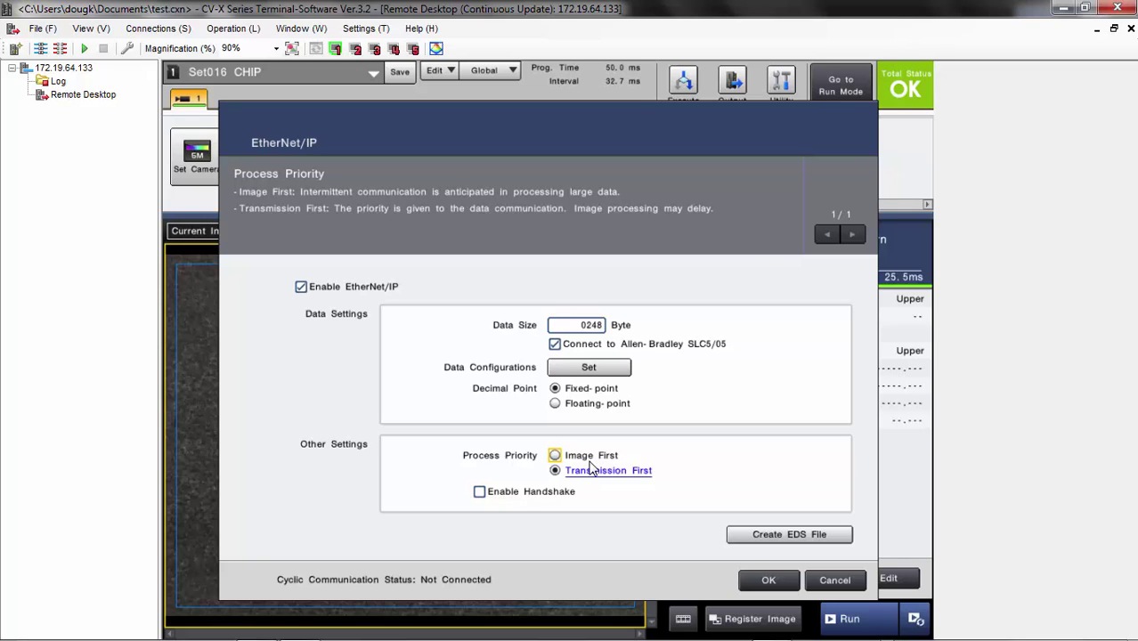
left_click(573, 459)
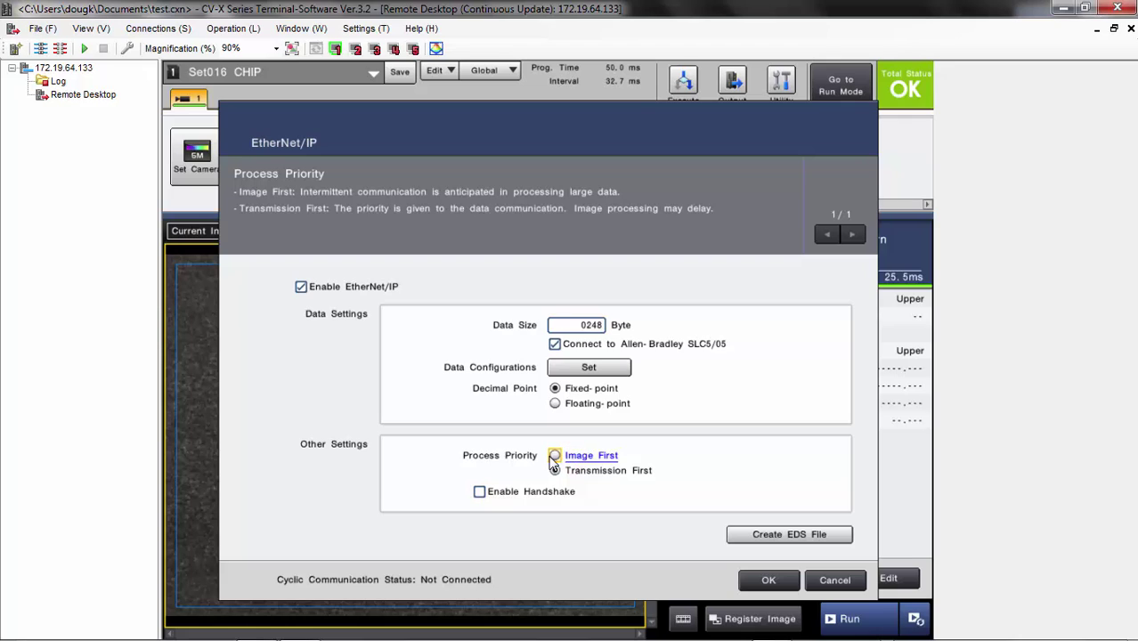
left_click(553, 456)
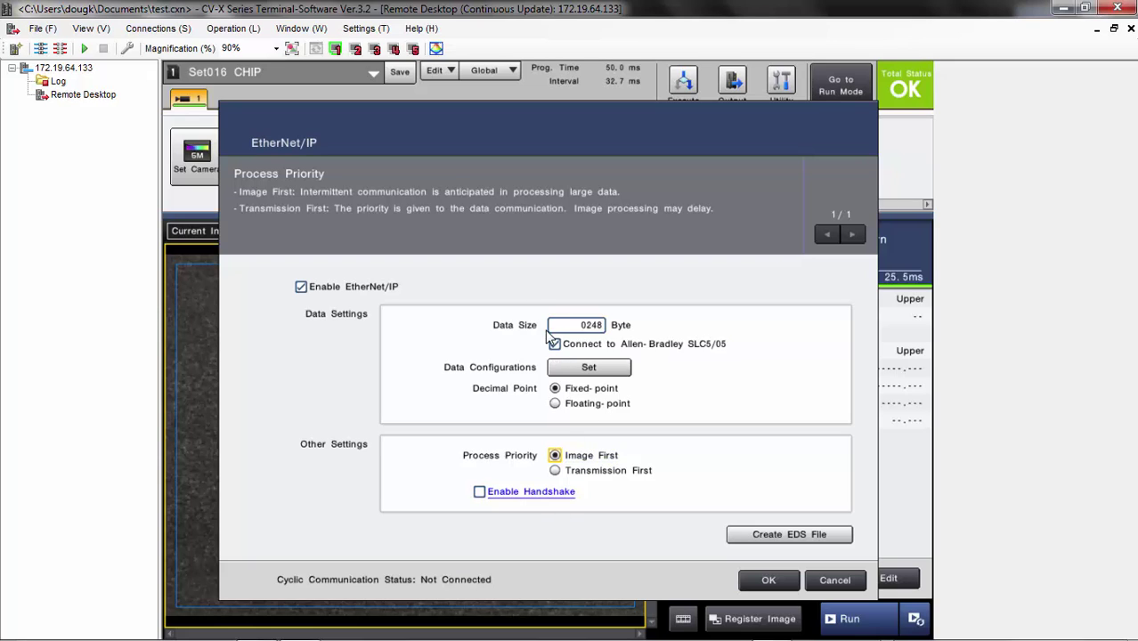
left_click(553, 472)
Step: Apply the EtherNet/IP settings, then save and reboot the controller
left_click(767, 580)
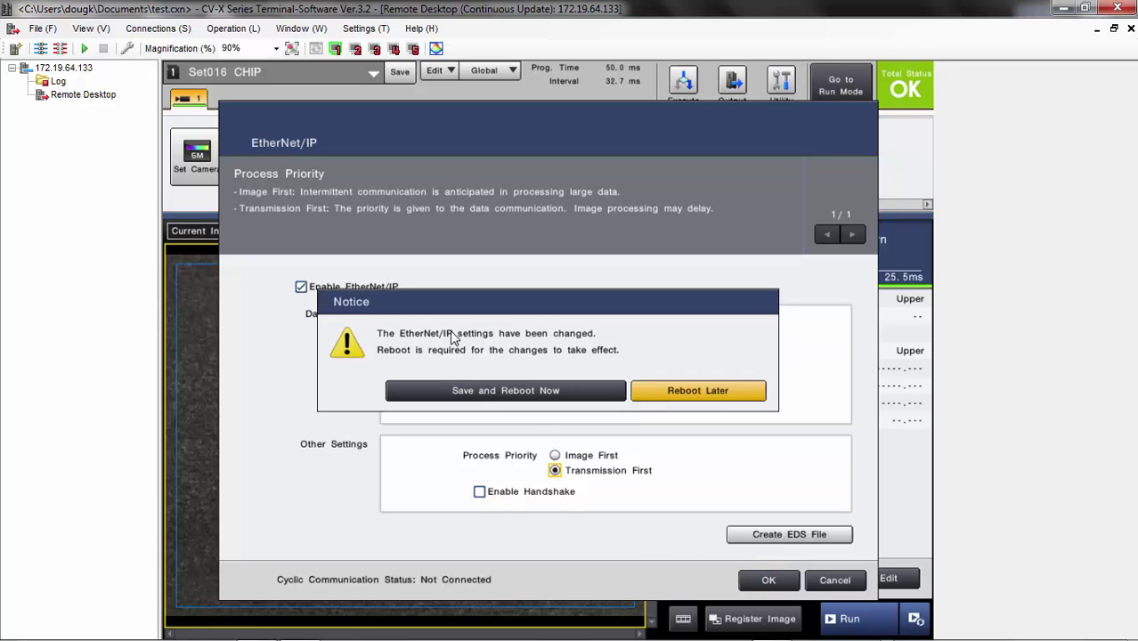
left_click(495, 390)
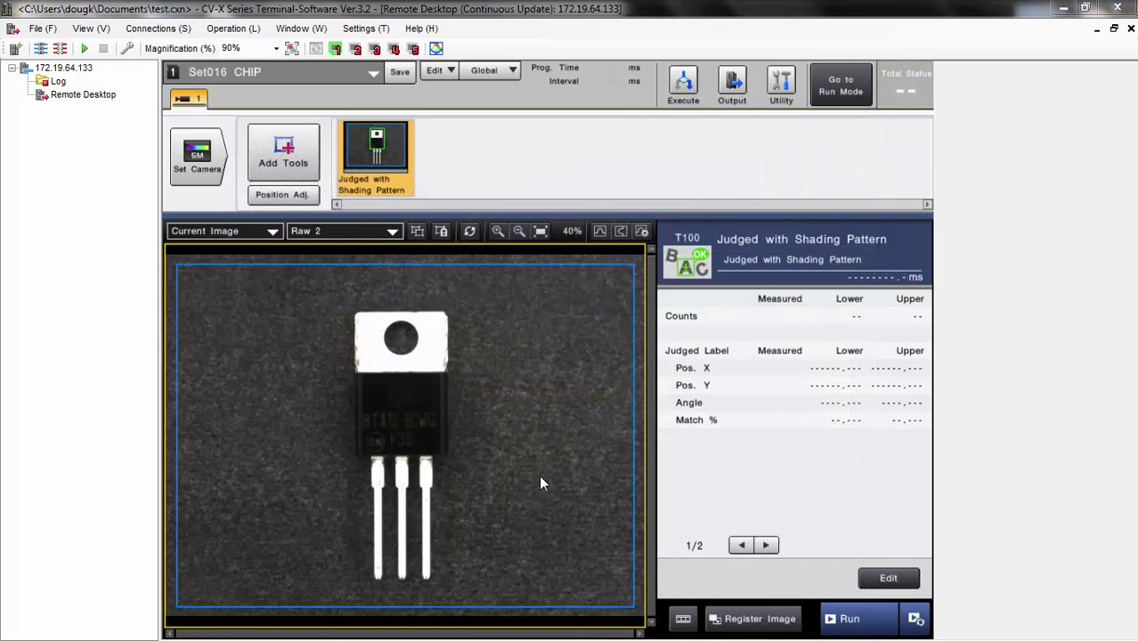
left_click(492, 71)
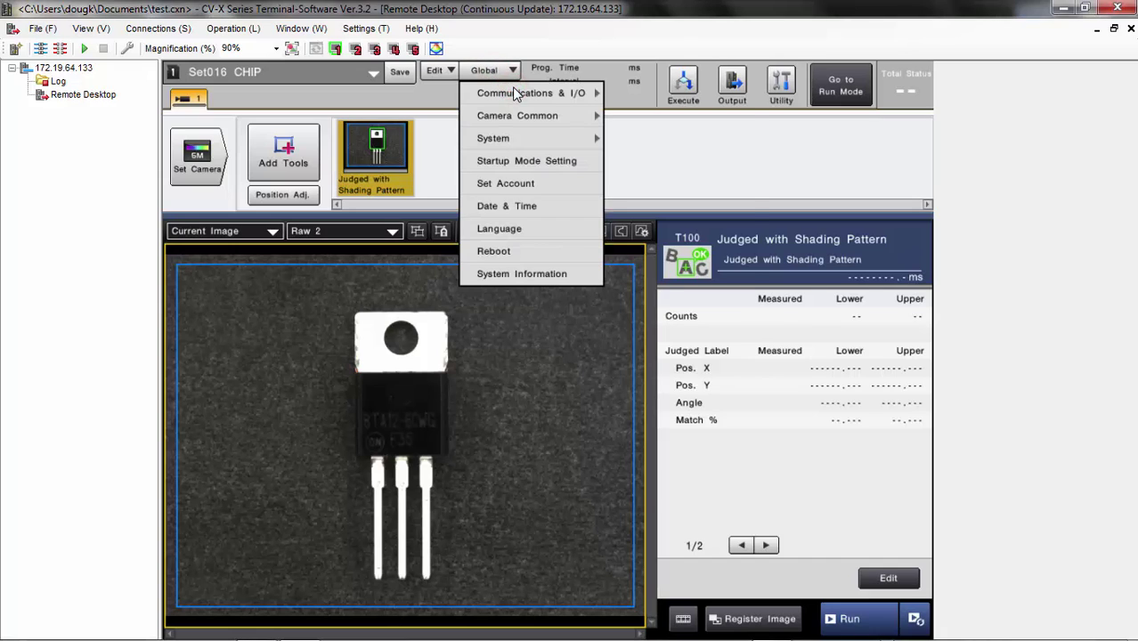
mouse_move(514, 93)
left_click(650, 253)
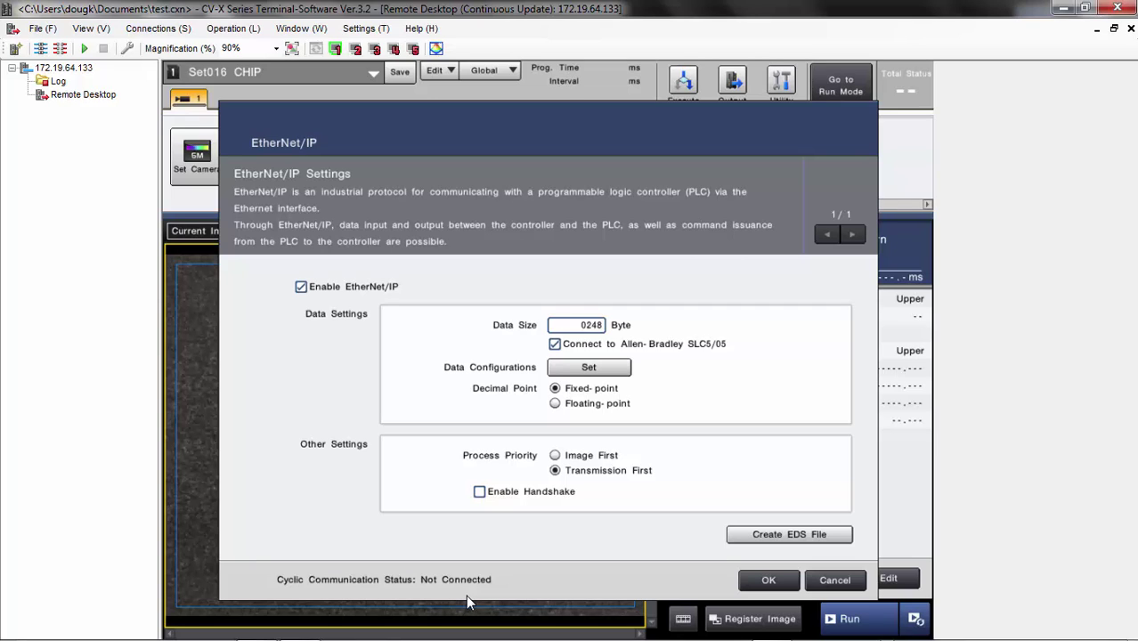
left_click(763, 583)
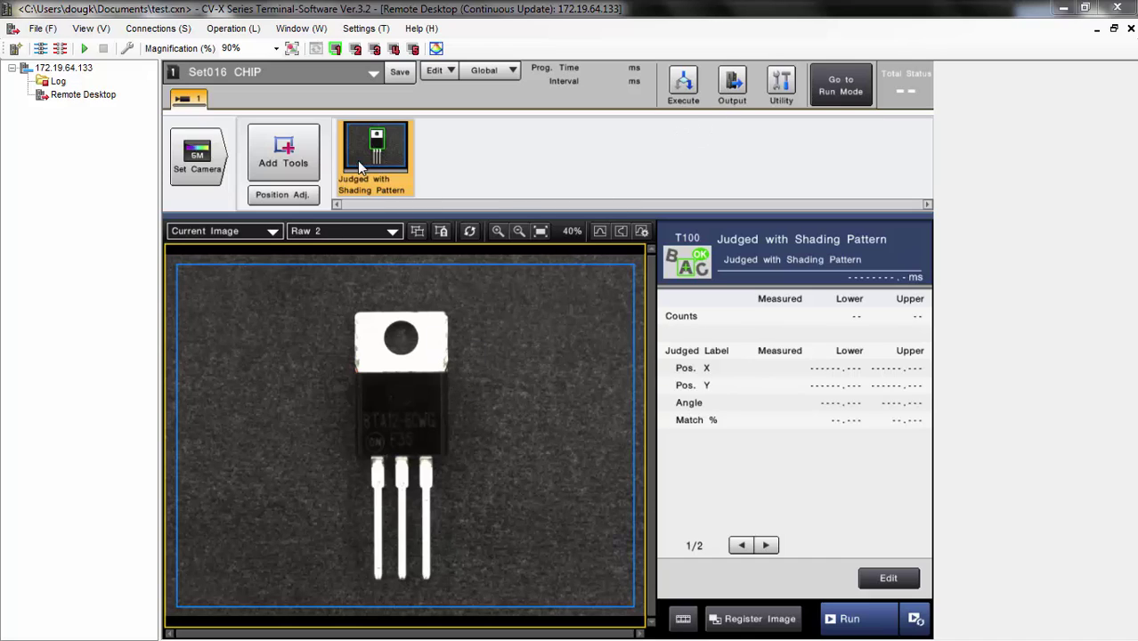
Step: Open EtherNet/IP output settings, leave bit0 as None, and show the Byte Allocation Area
left_click(845, 619)
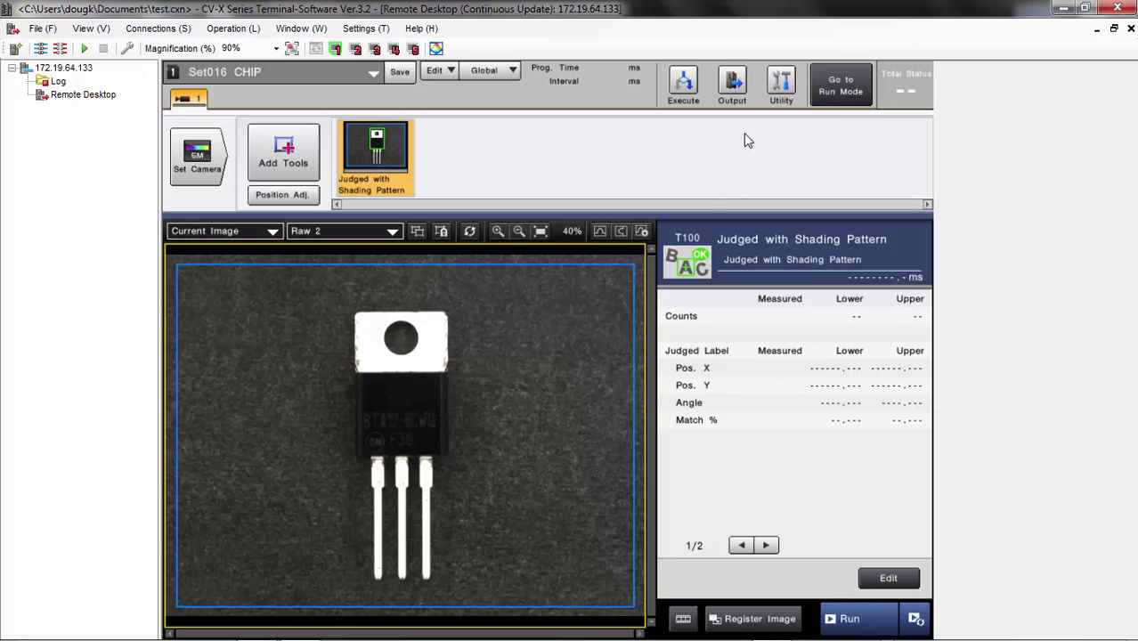
left_click(733, 83)
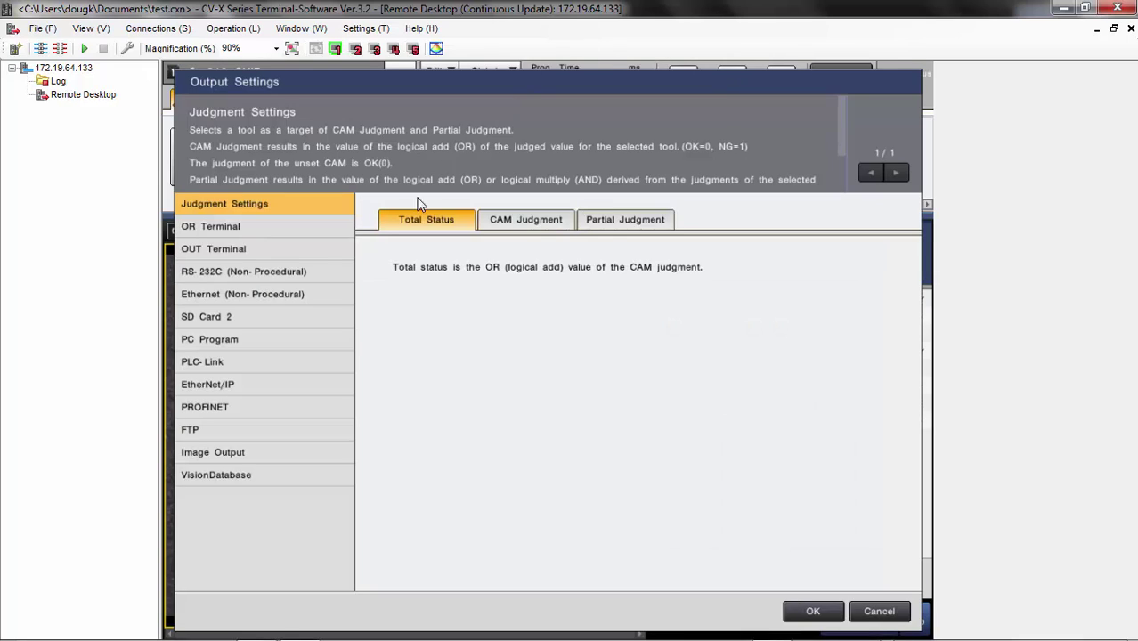
left_click(241, 382)
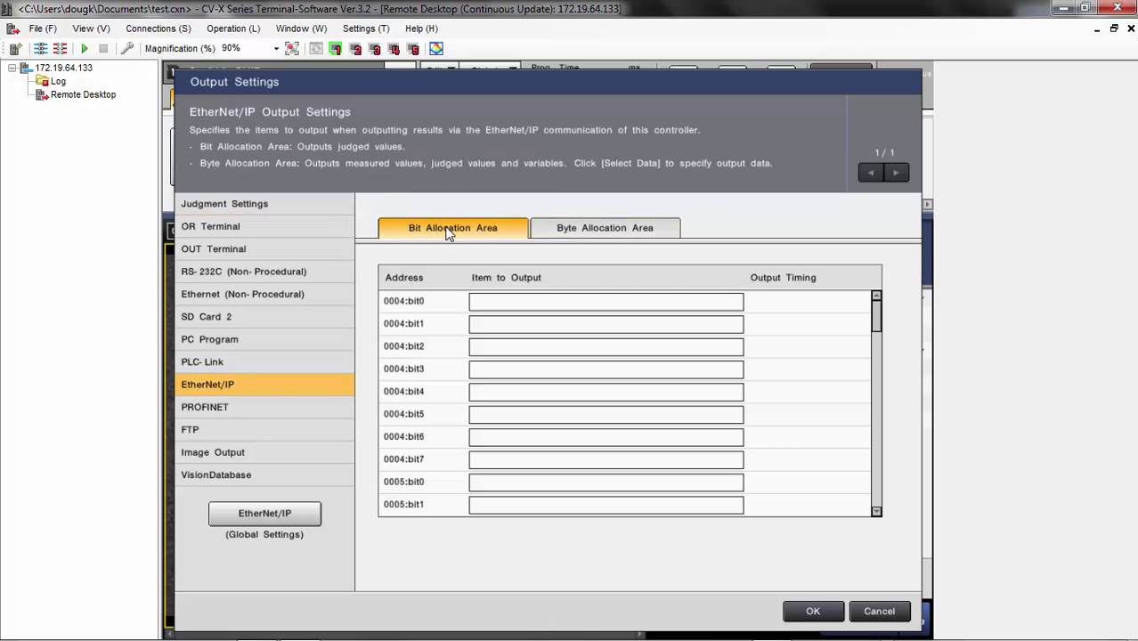
left_click(481, 301)
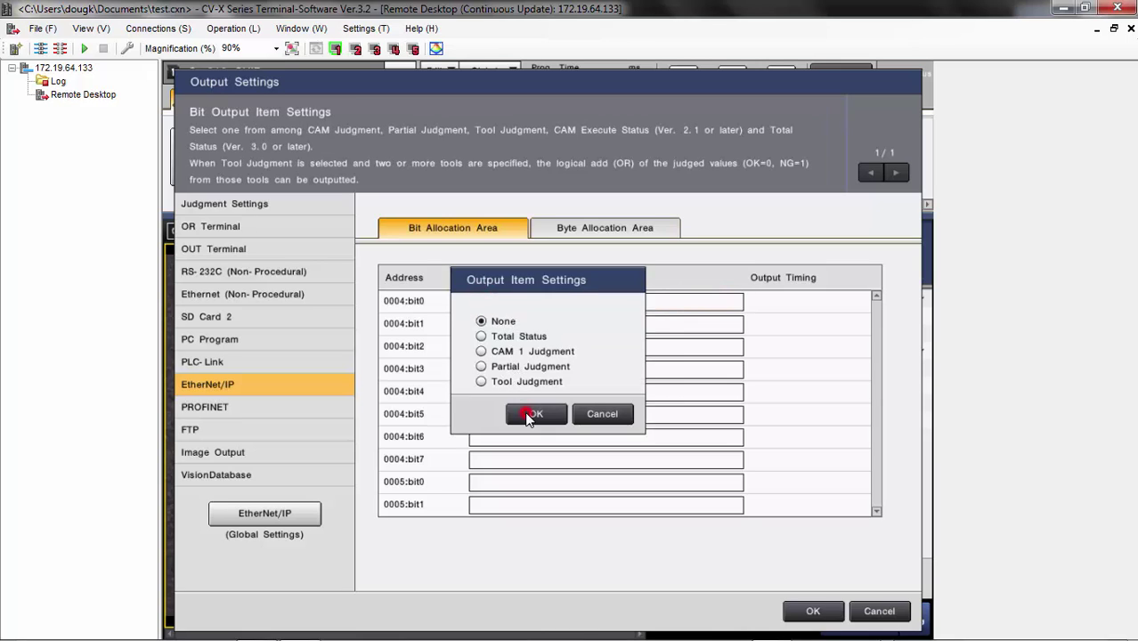
left_click(525, 415)
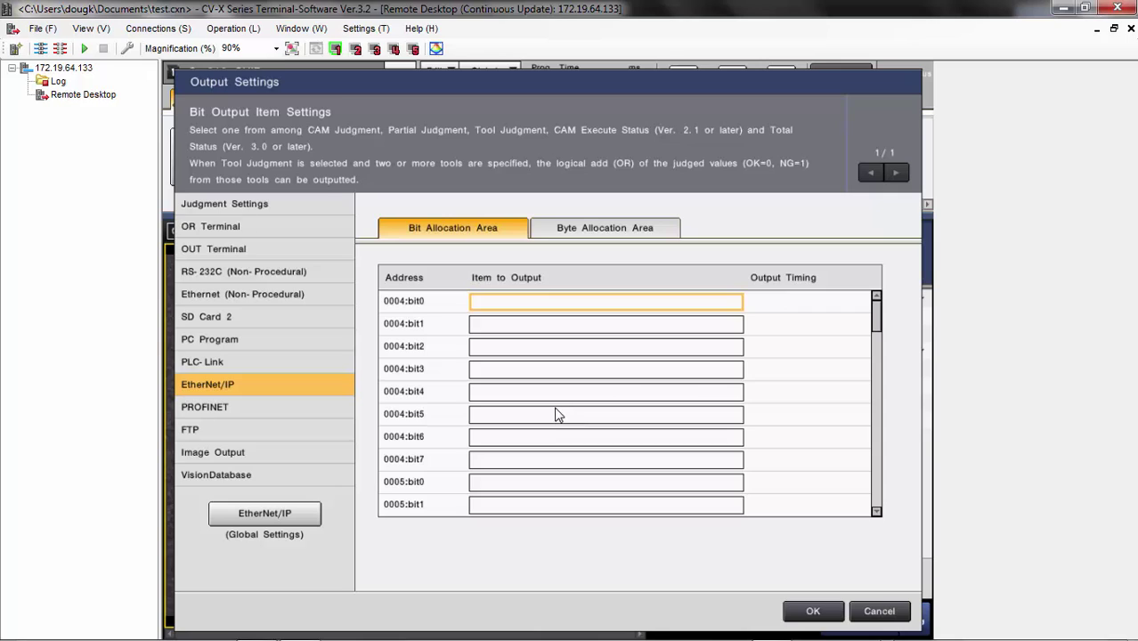
left_click(579, 229)
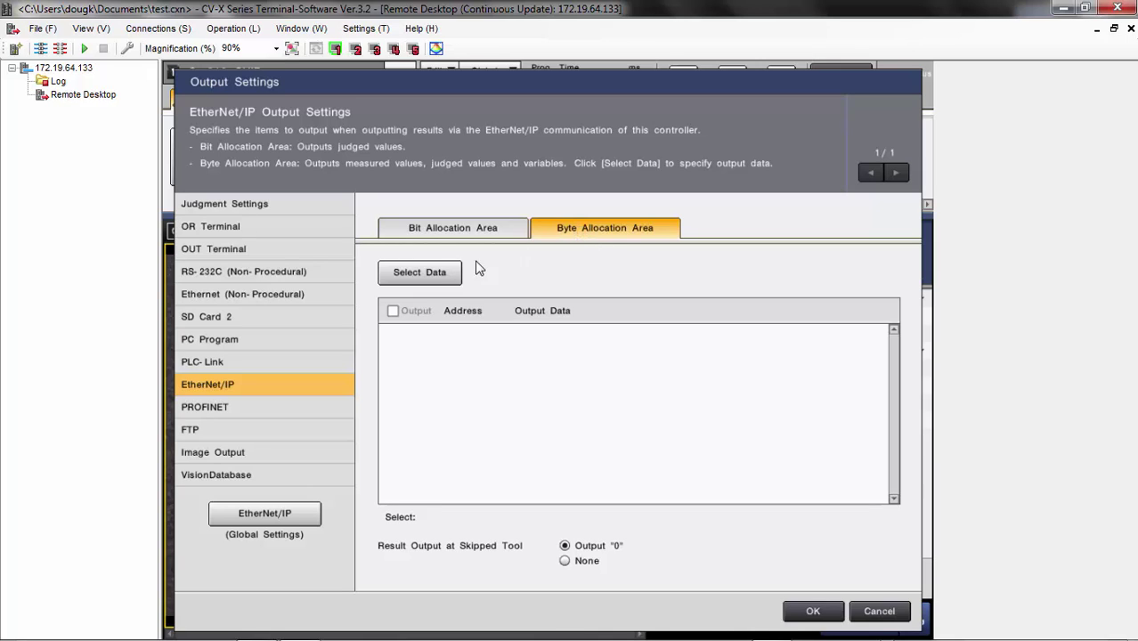
Step: Add T100's Pattern XY Position & Angle Result [Judged Label] to the byte outputs
left_click(444, 278)
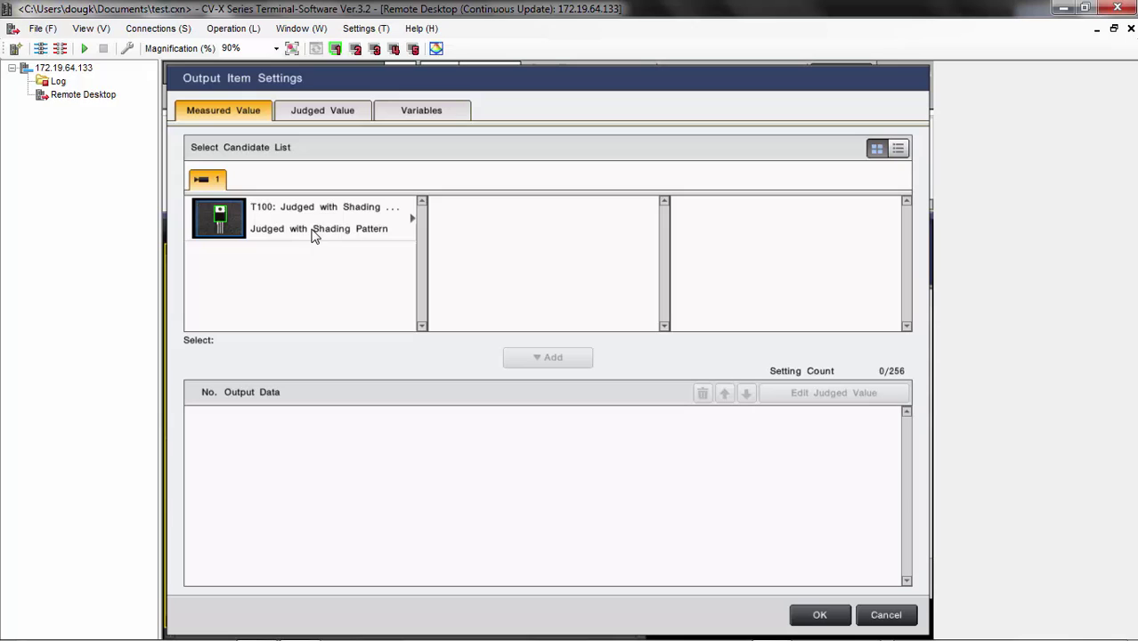
left_click(303, 230)
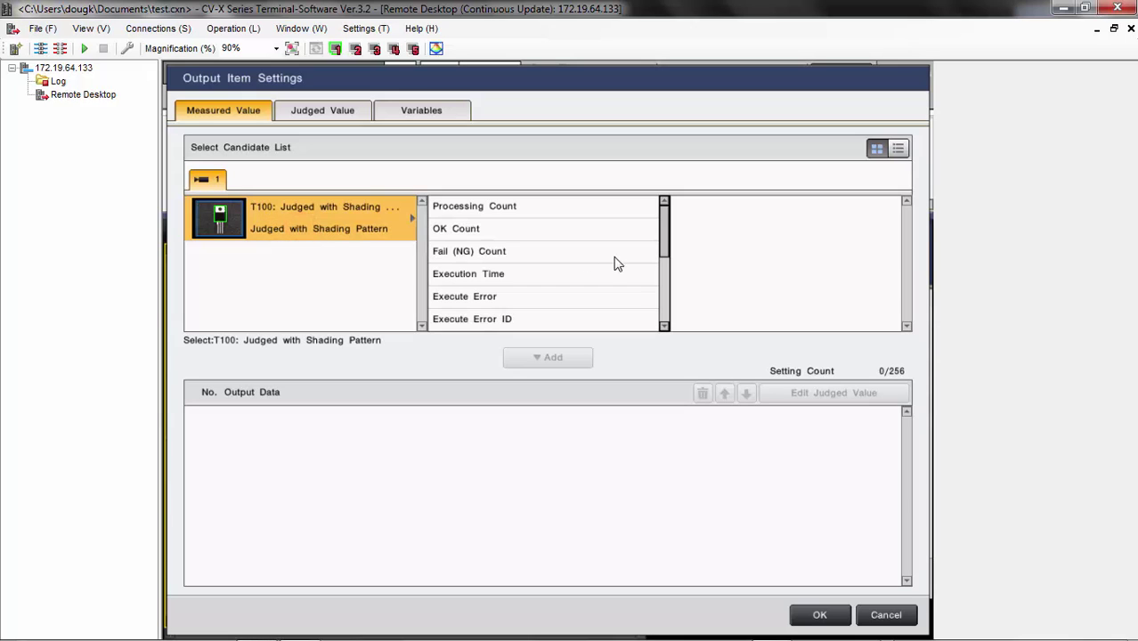
left_click_drag(663, 233, 662, 299)
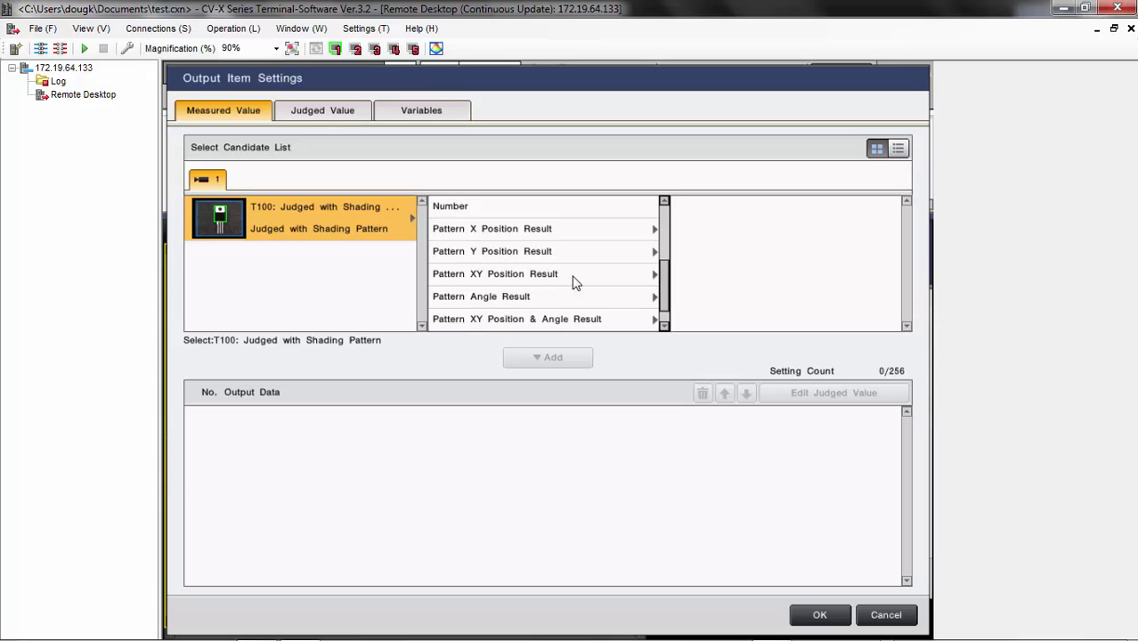
left_click(544, 320)
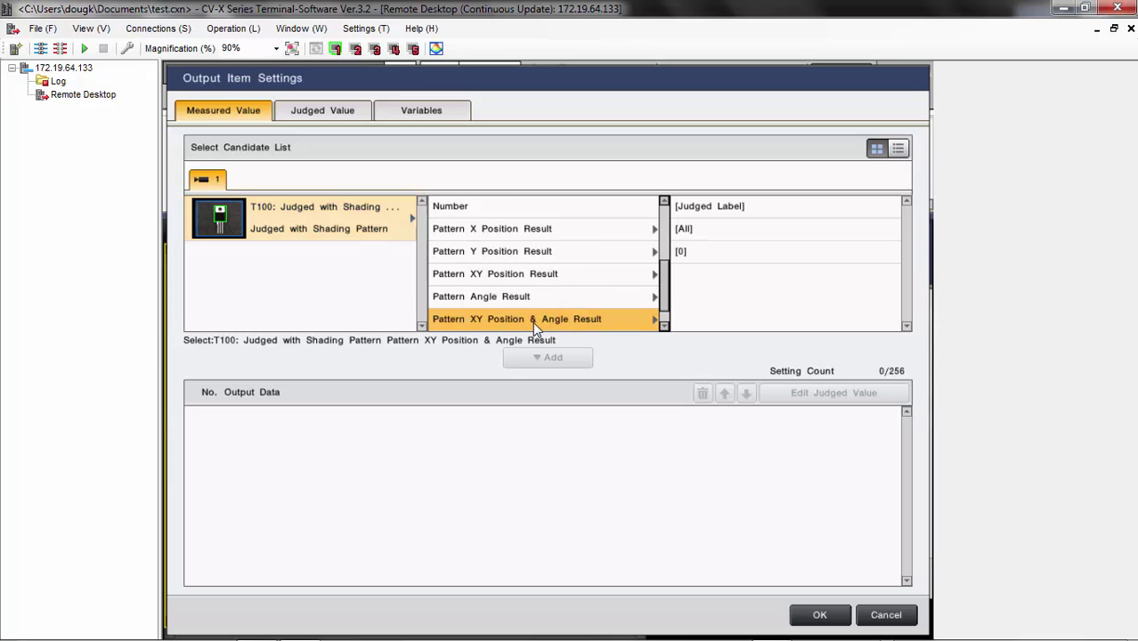
left_click(720, 206)
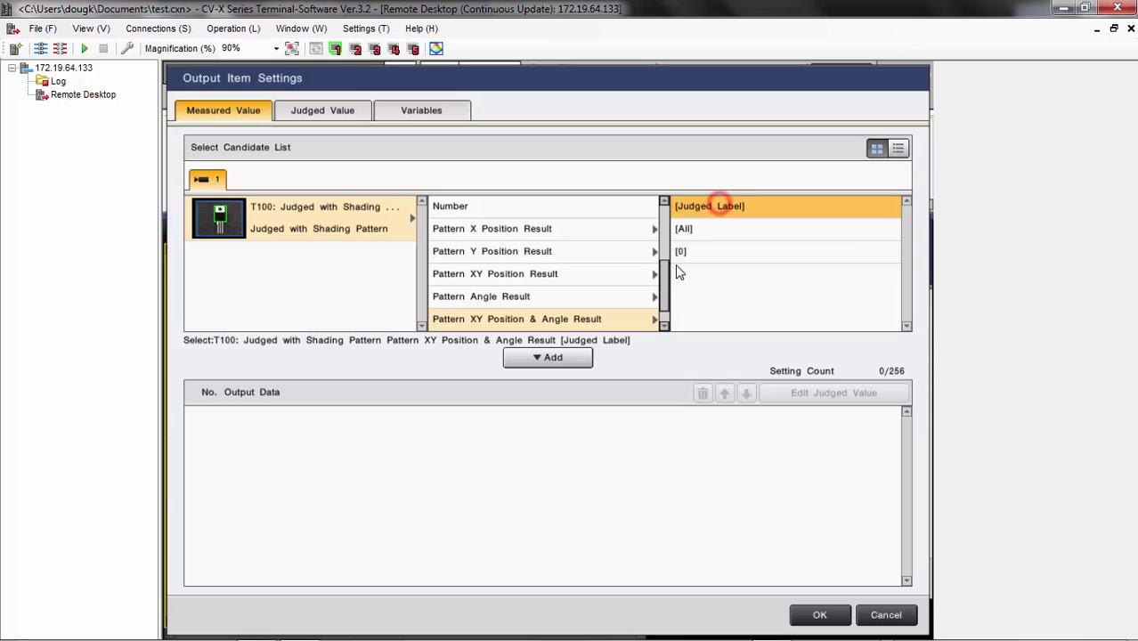
left_click(554, 357)
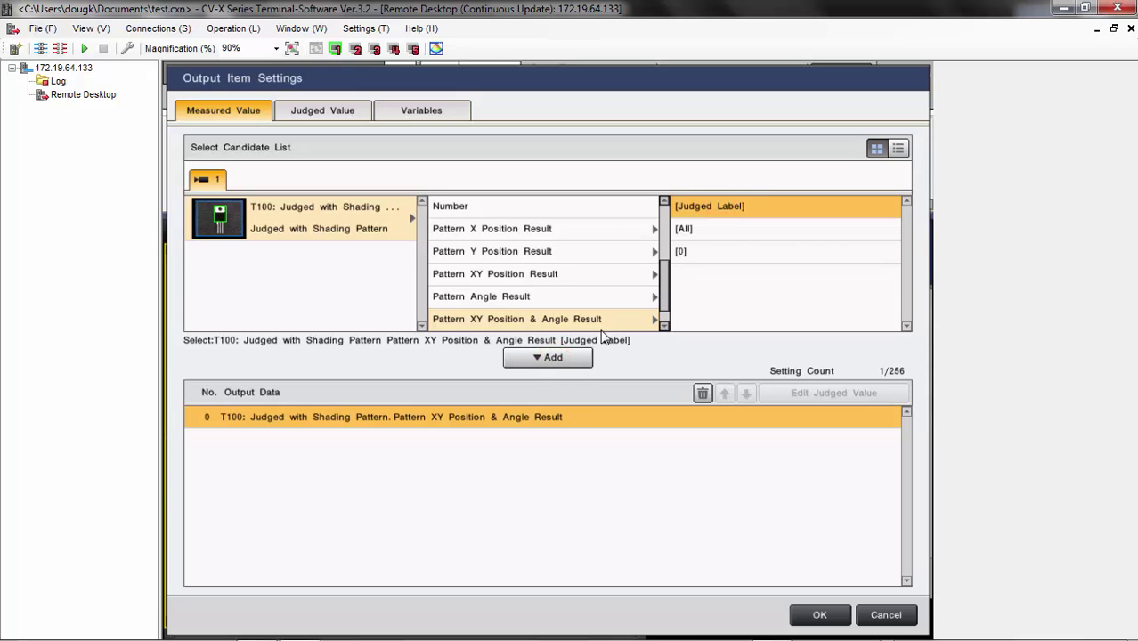
Step: Add T100's Pattern % Match Result [Judged Label] and confirm the output data
left_click(664, 326)
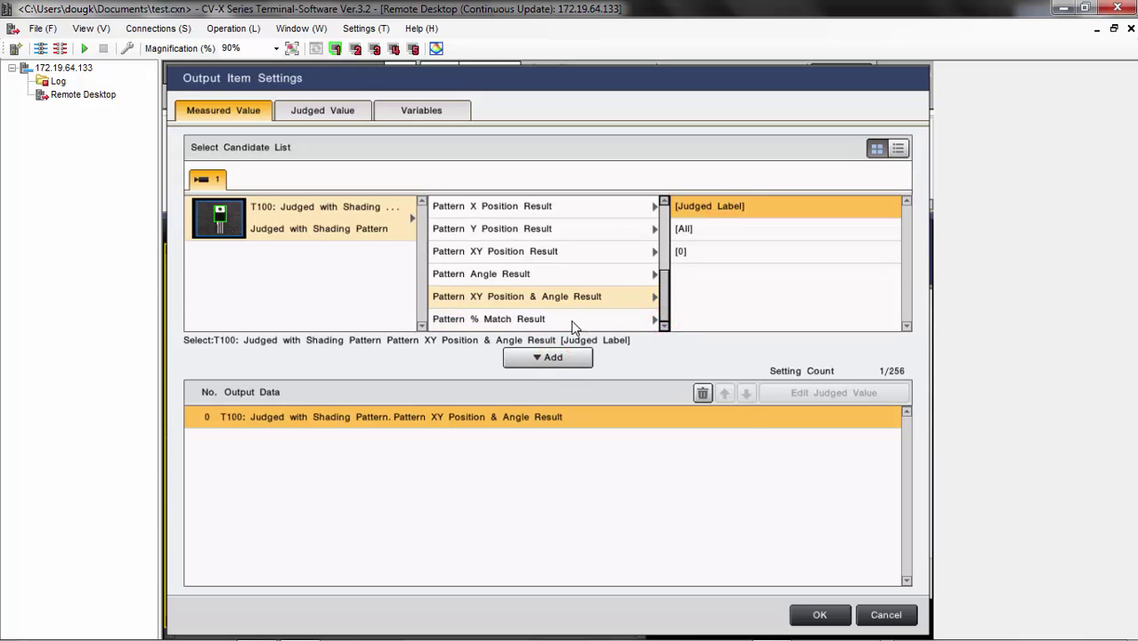
left_click(565, 319)
left_click(721, 206)
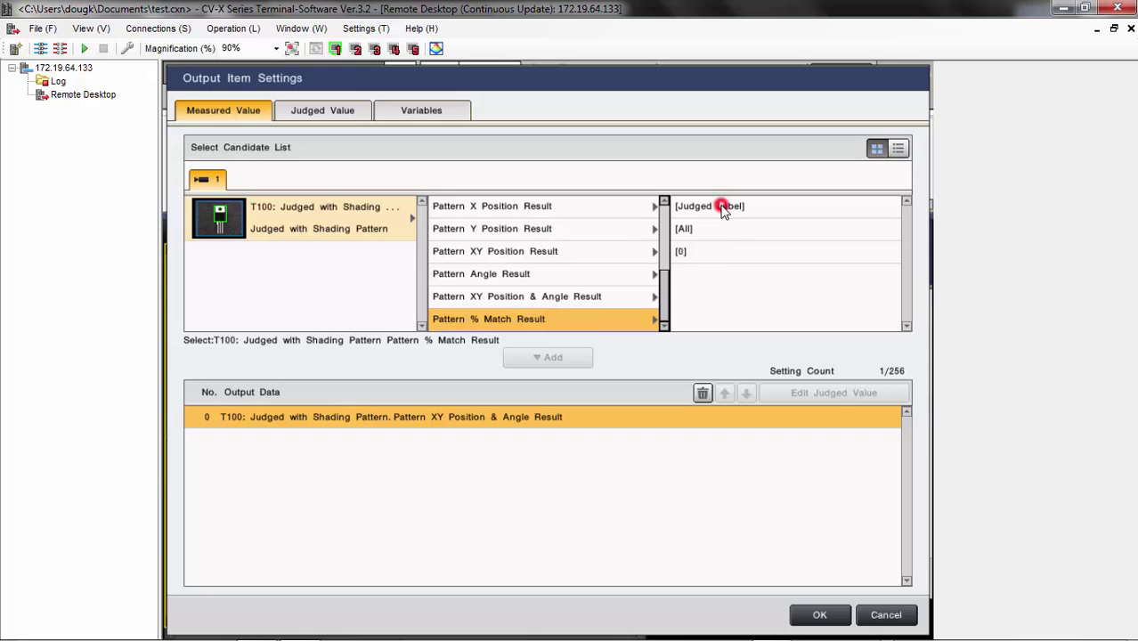
left_click(556, 360)
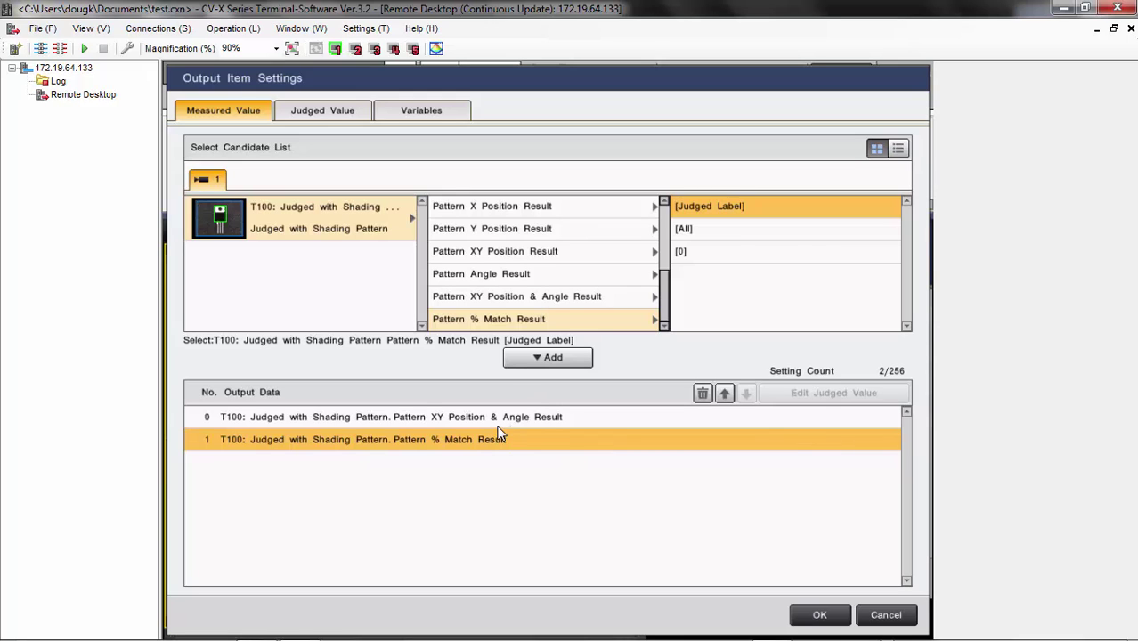
left_click(815, 614)
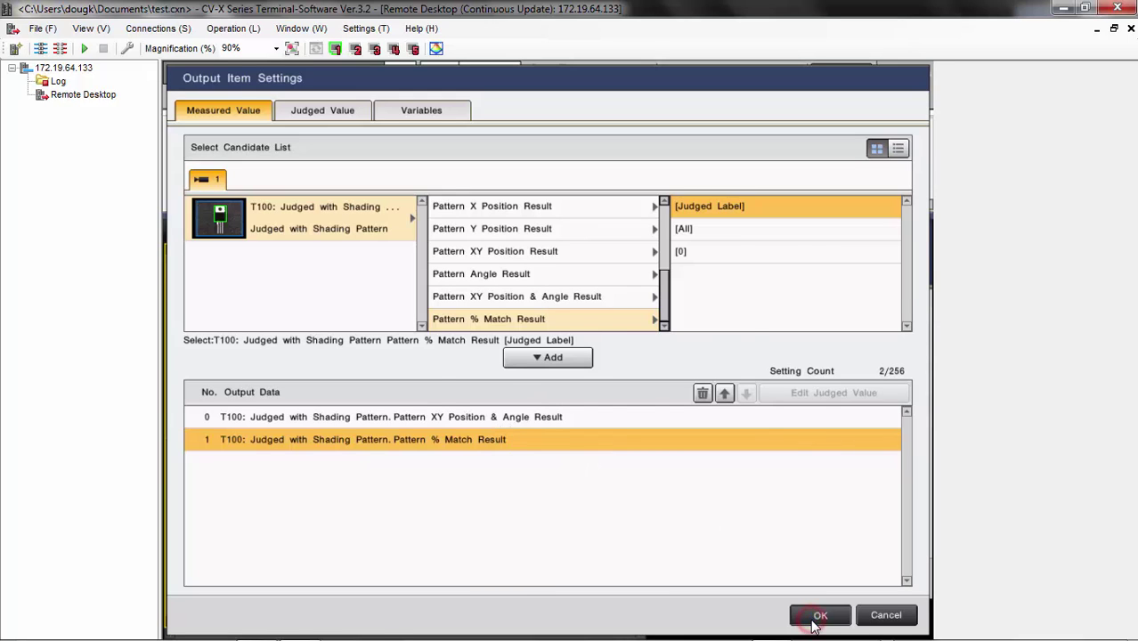